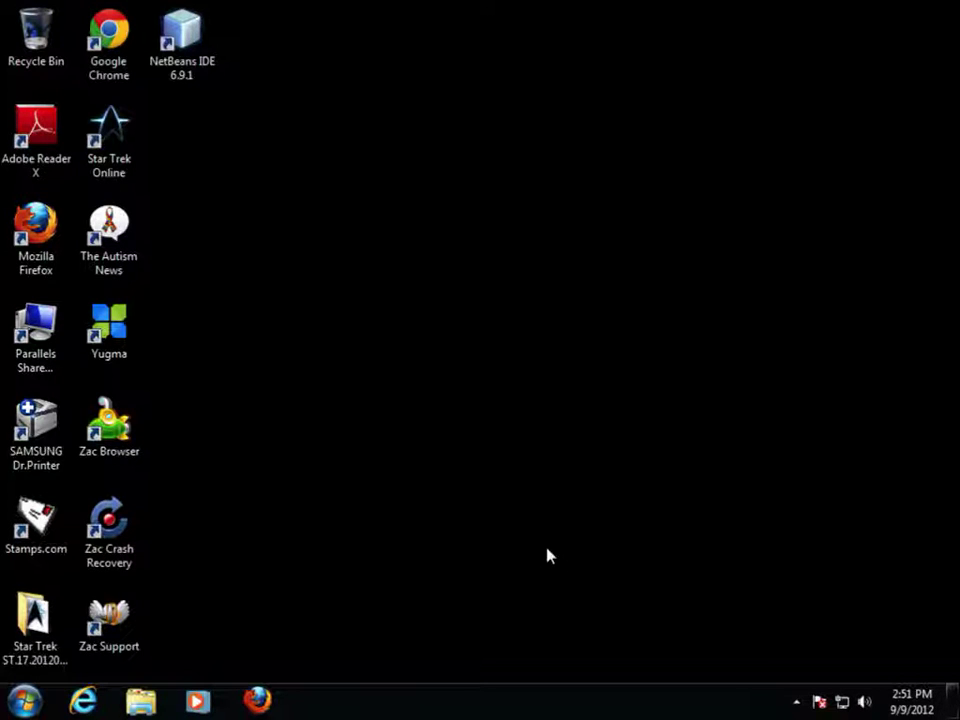
Launch Internet Explorer and load courses.ccac.edu in the address bar.
click(92, 699)
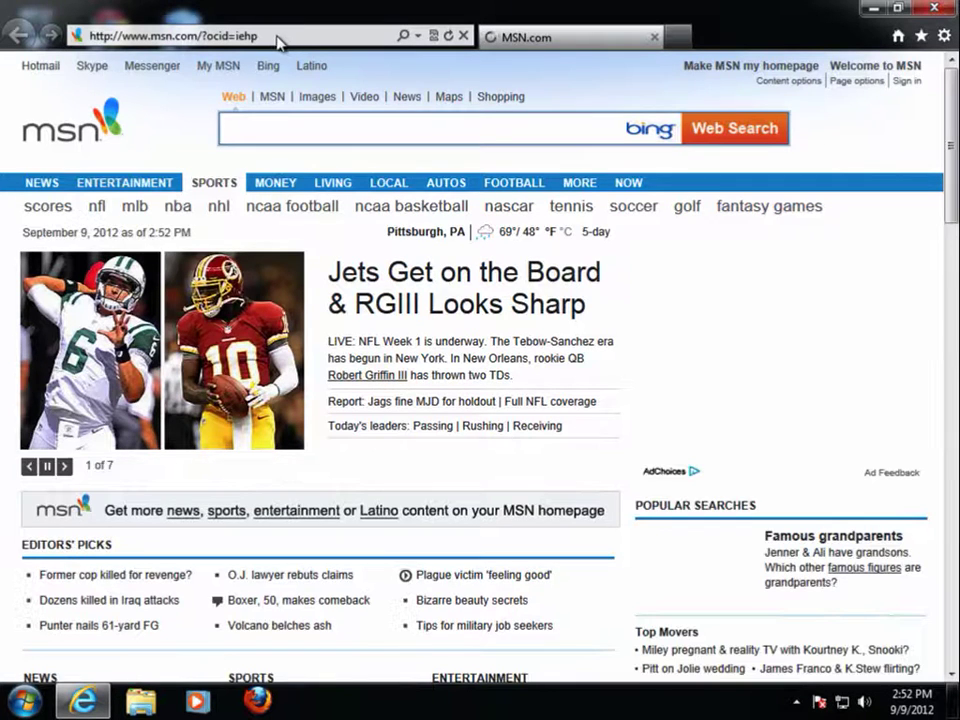
click(281, 36)
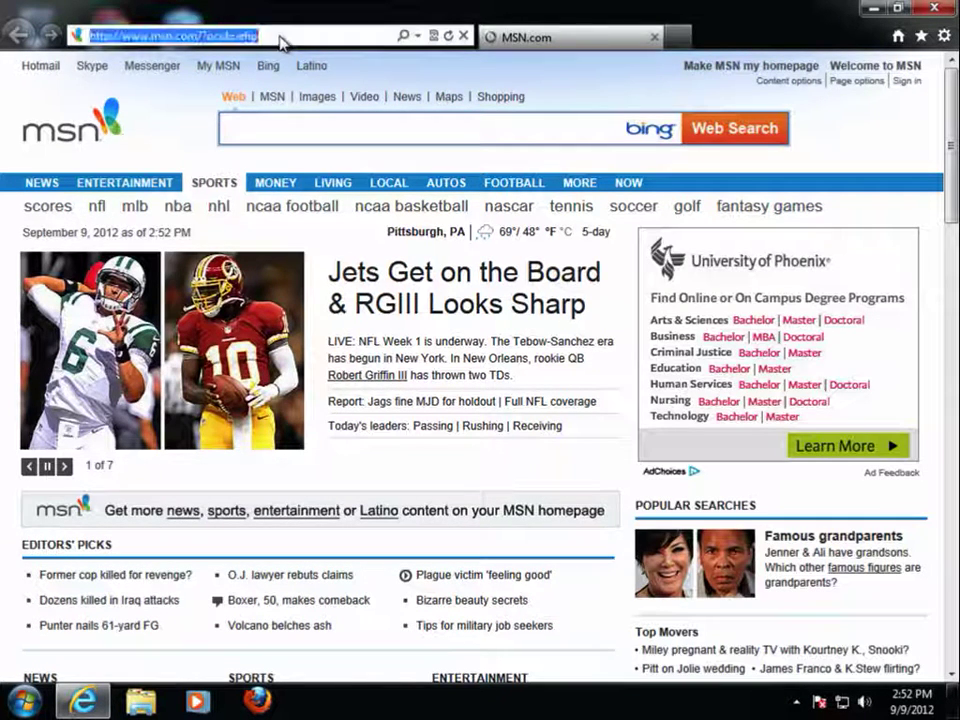
text(courses.cc)
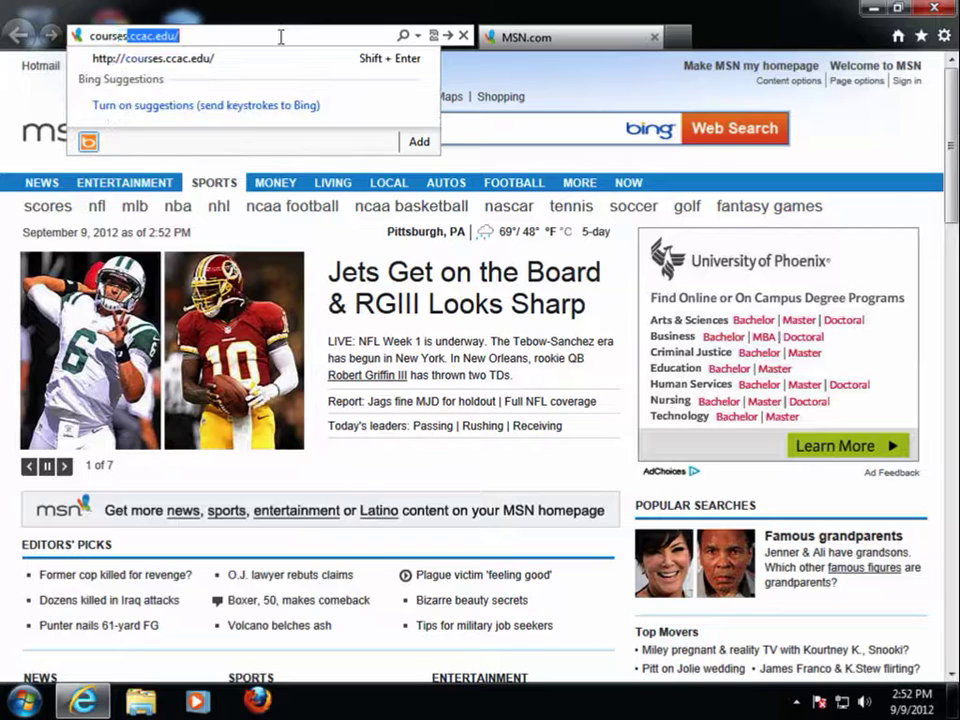
text(ac.edu)
key(Return)
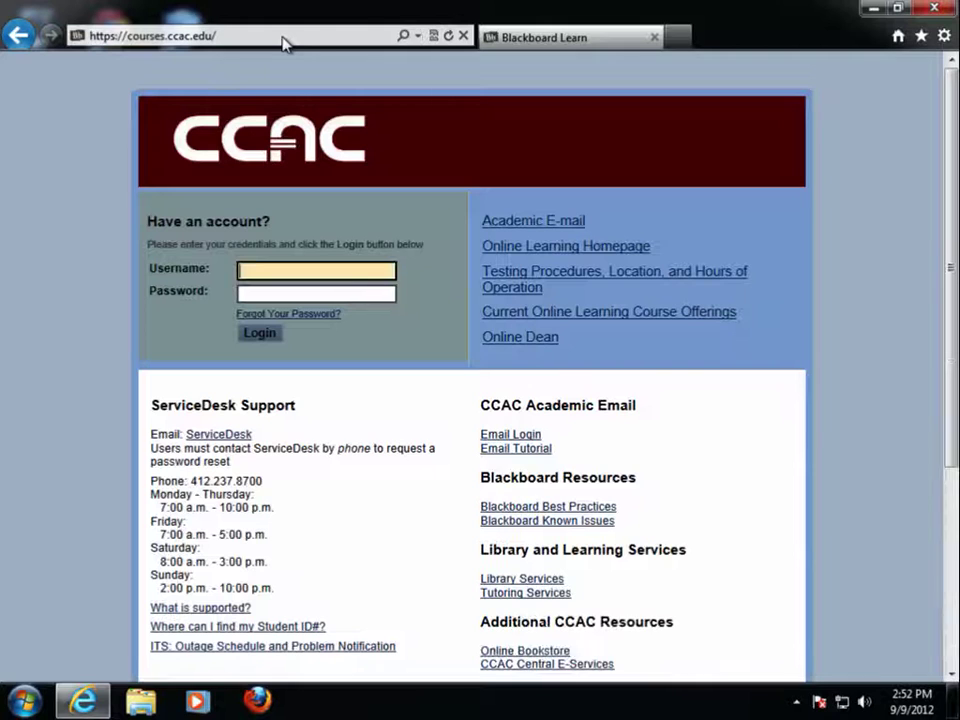
Sign in to Blackboard Learn with the account username and password.
key(Tab)
text(***)
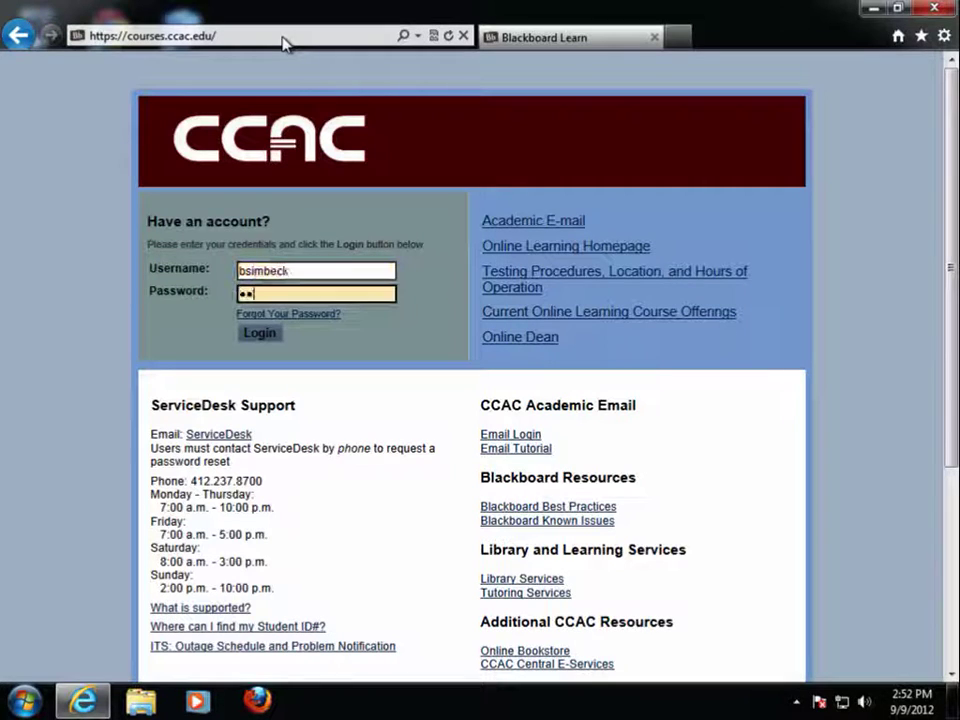
text(******)
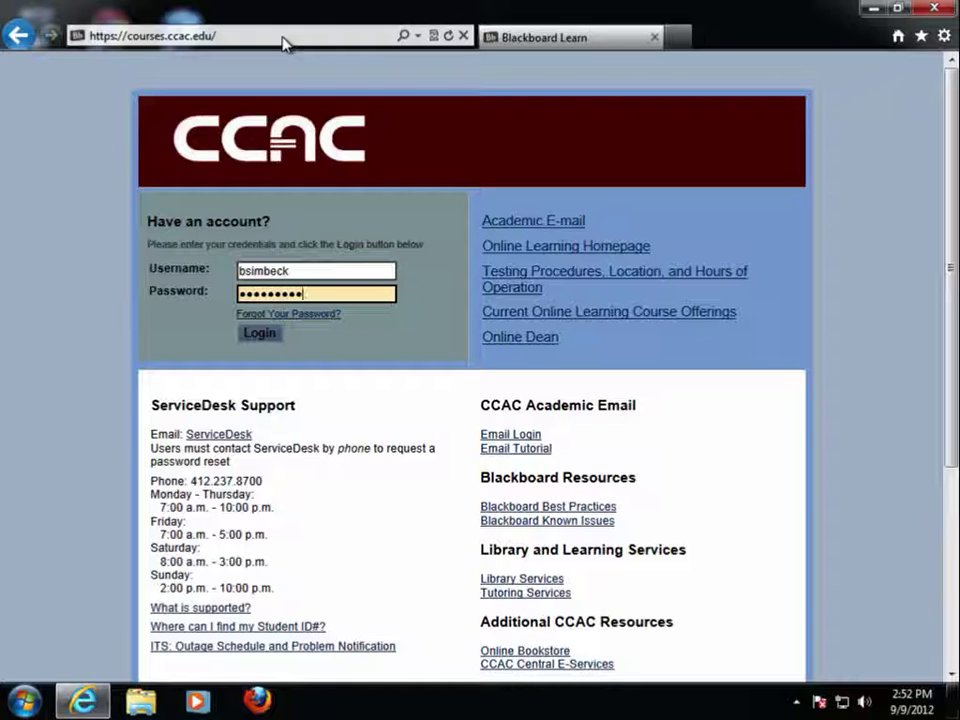
key(Return)
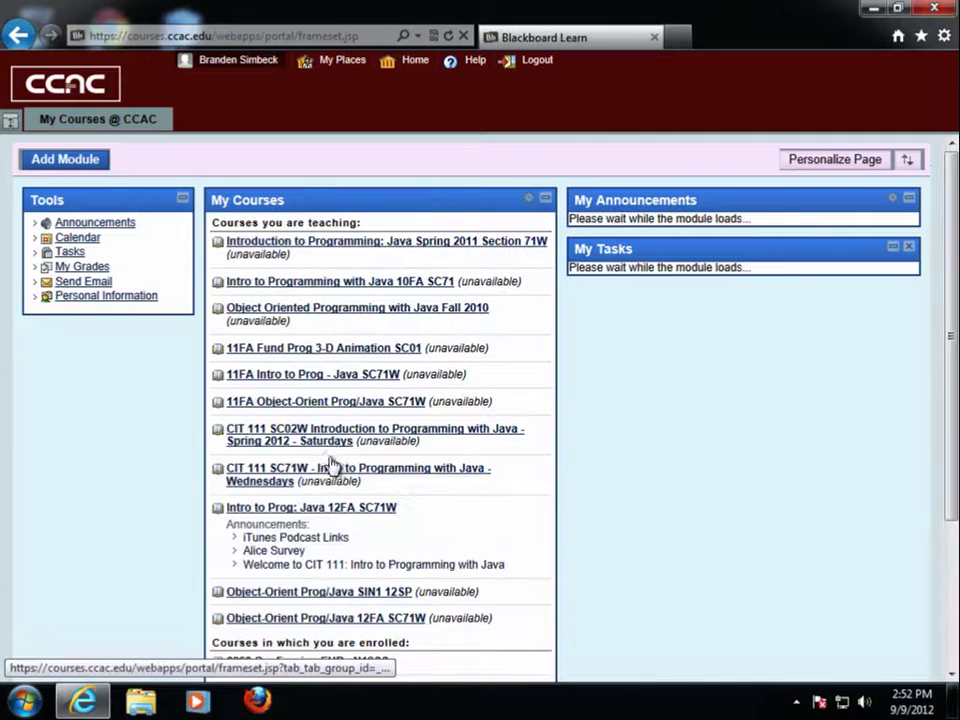
Go to Intro to Prog: Java 12FA SC71W > Course Documents > Week 1 > Online Lectures & Quizzes.
click(343, 511)
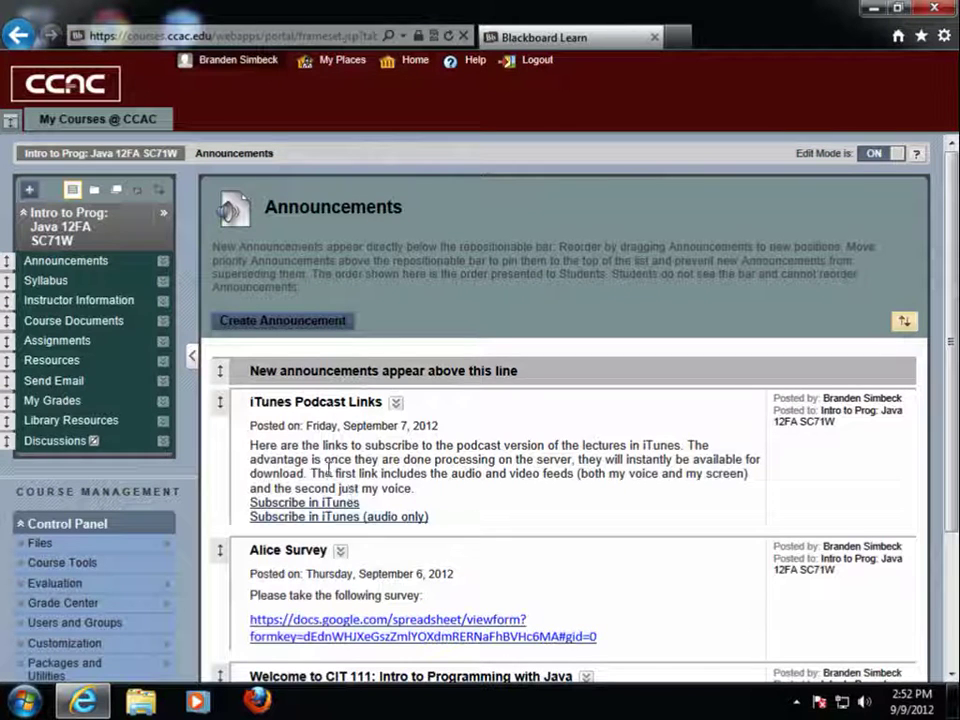
click(102, 330)
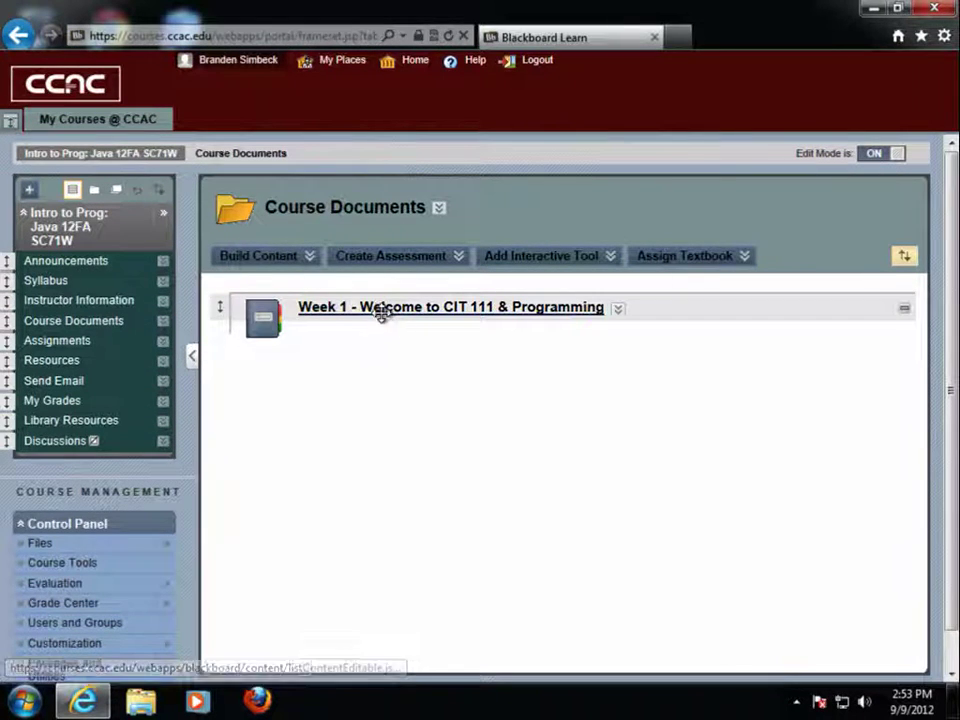
click(382, 313)
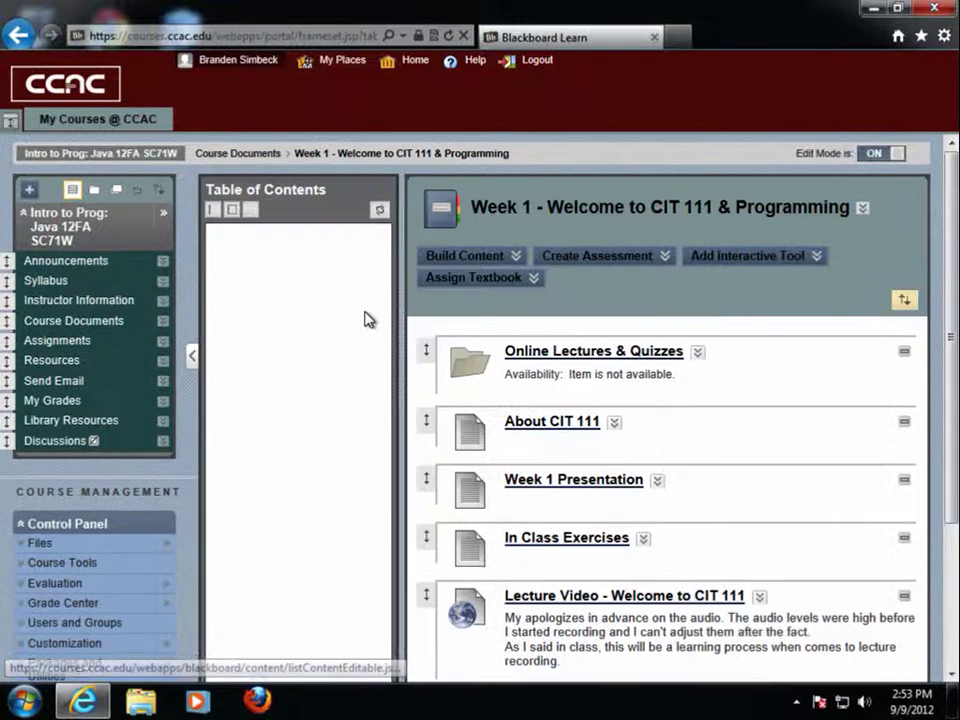
click(540, 353)
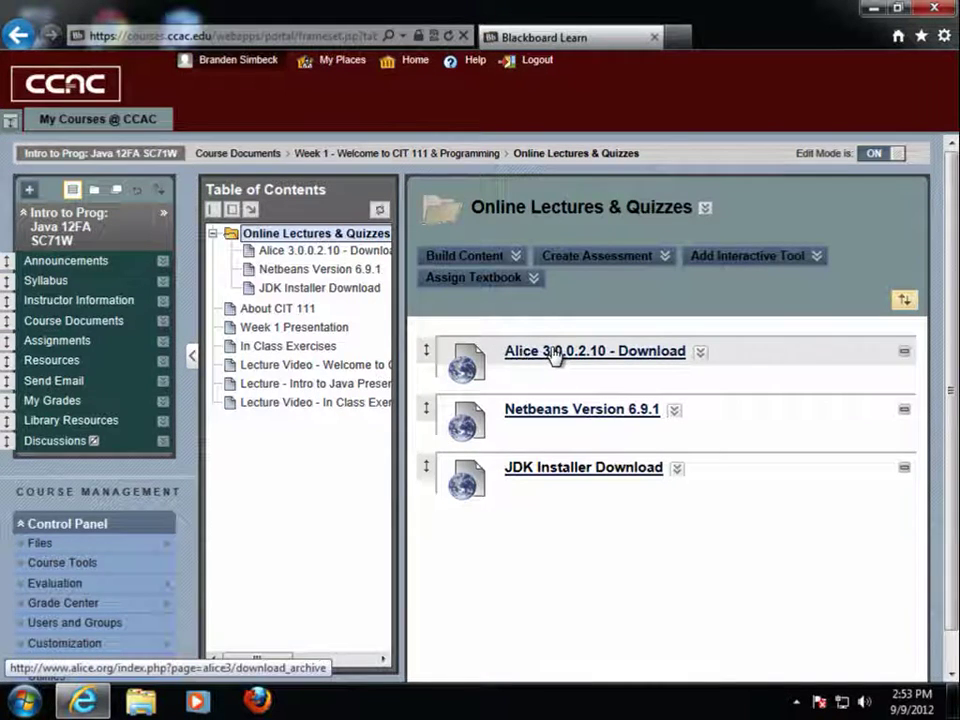
From the Alice download archive, download the 3.0.0.2.10 Online Installer for PC.
click(553, 357)
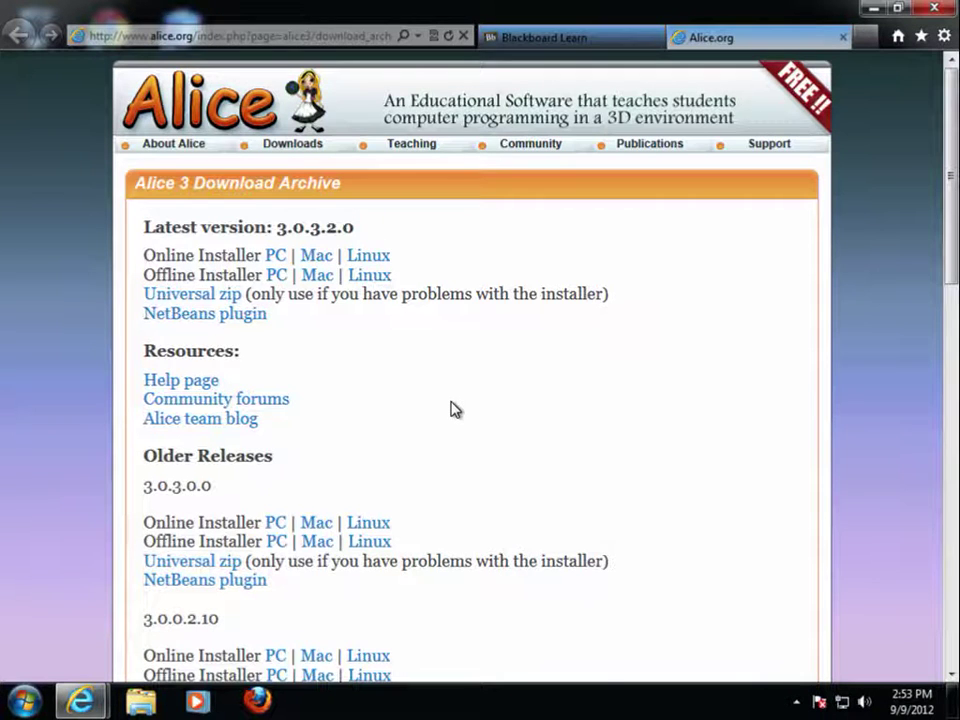
scroll(451, 409, down, 3)
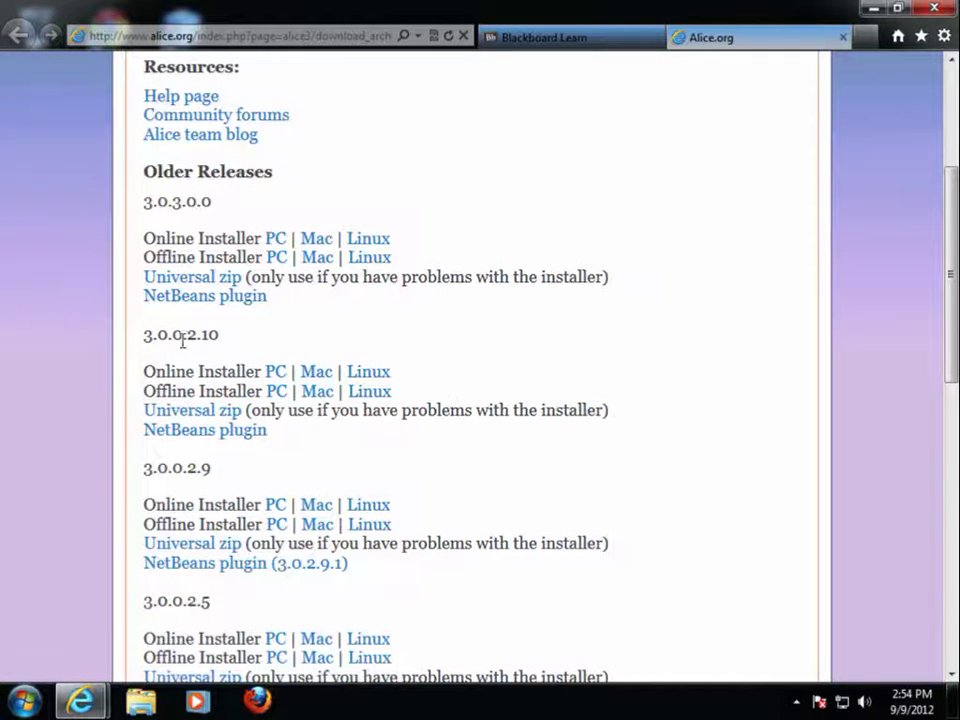
scroll(275, 345, down, 1)
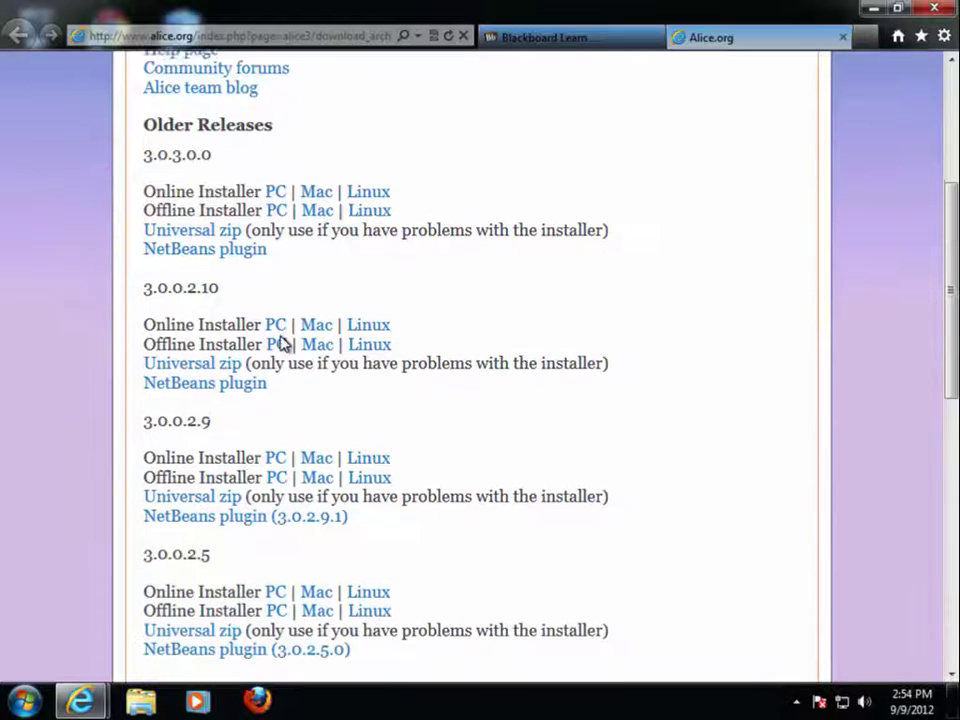
scroll(279, 341, down, 3)
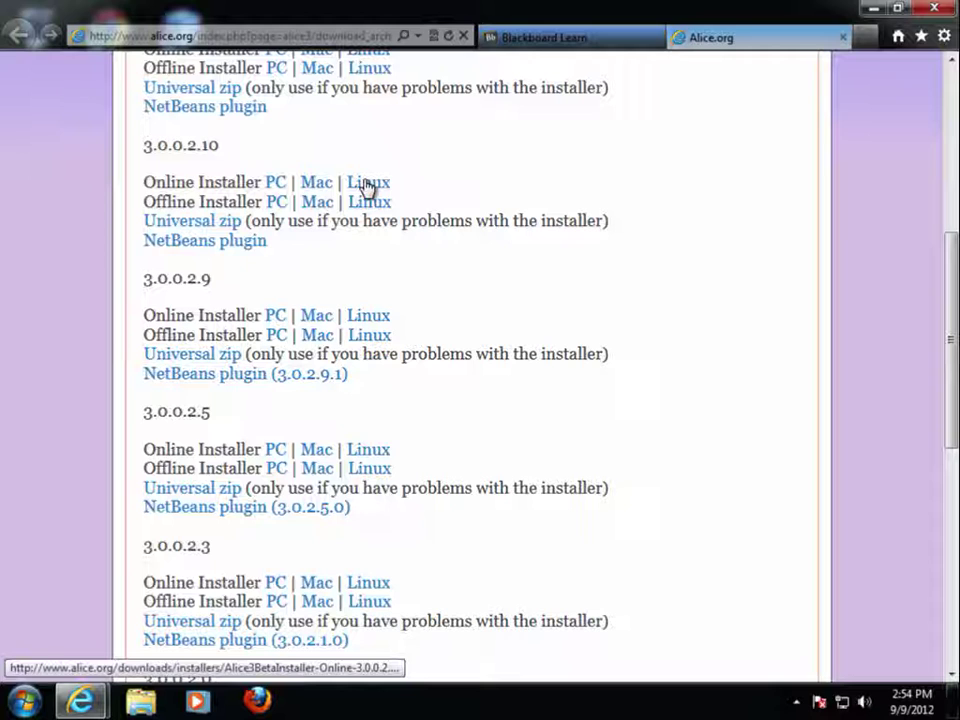
click(276, 188)
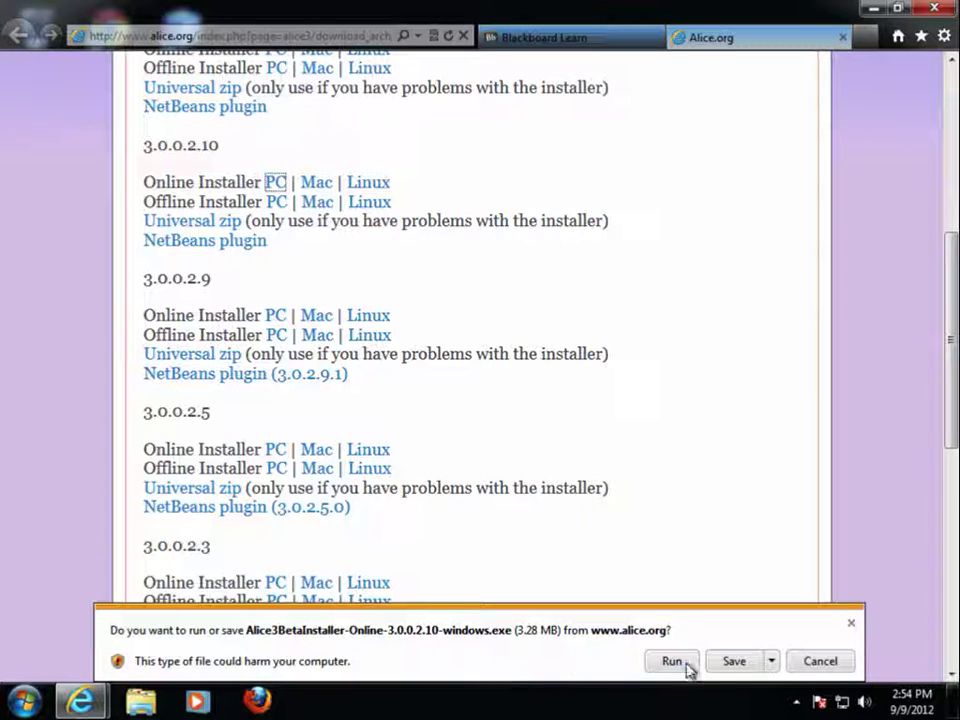
Run the downloaded installer, bypassing the unverified-publisher warning and approving User Account Control.
click(736, 664)
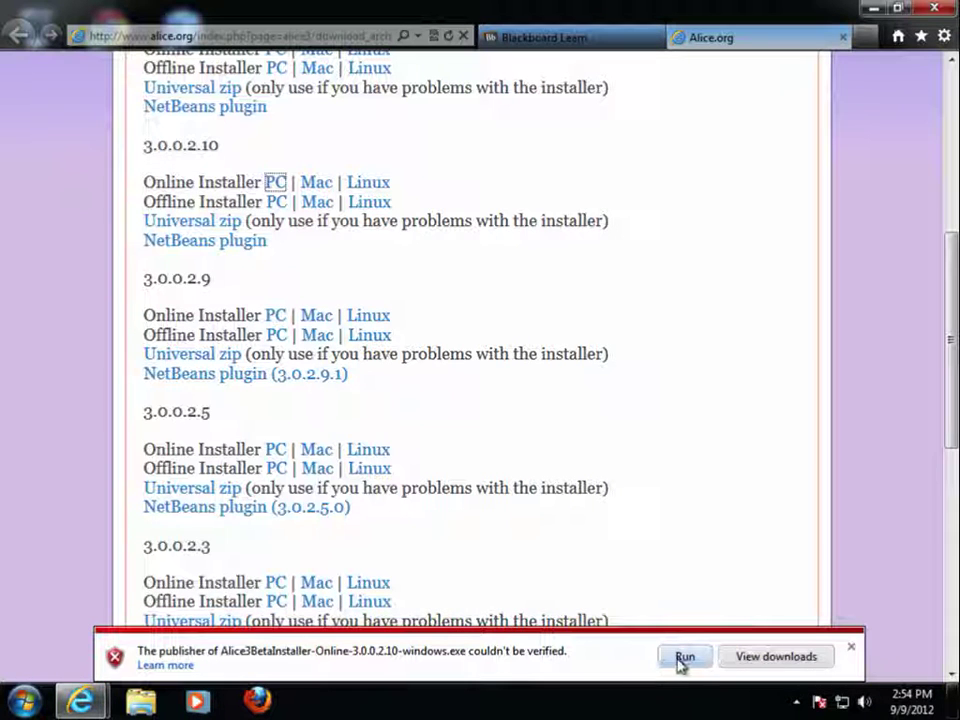
click(684, 657)
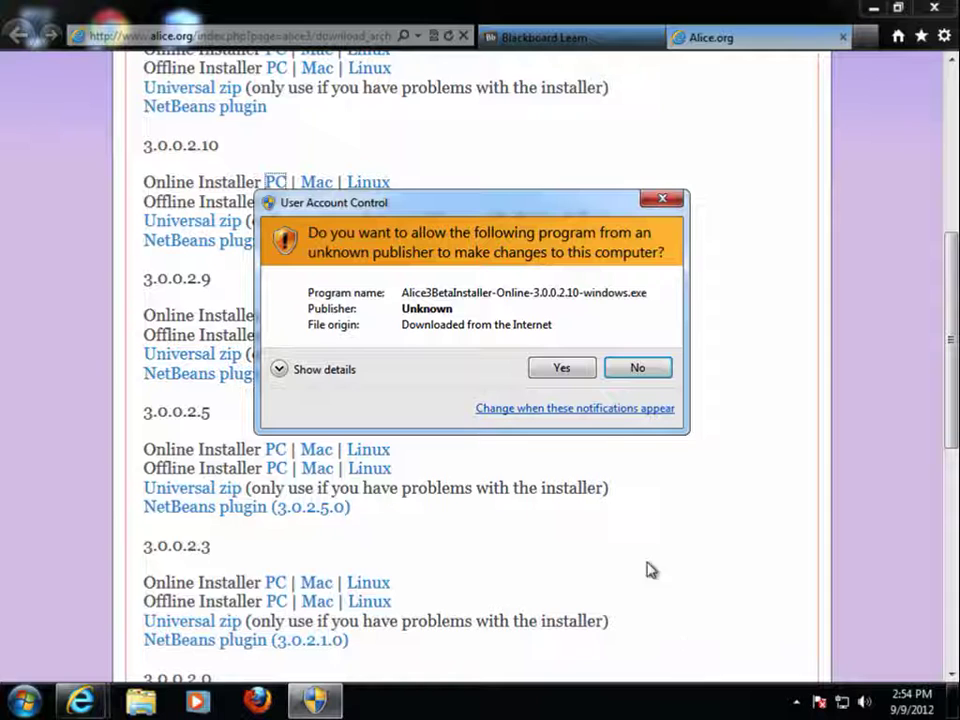
click(553, 368)
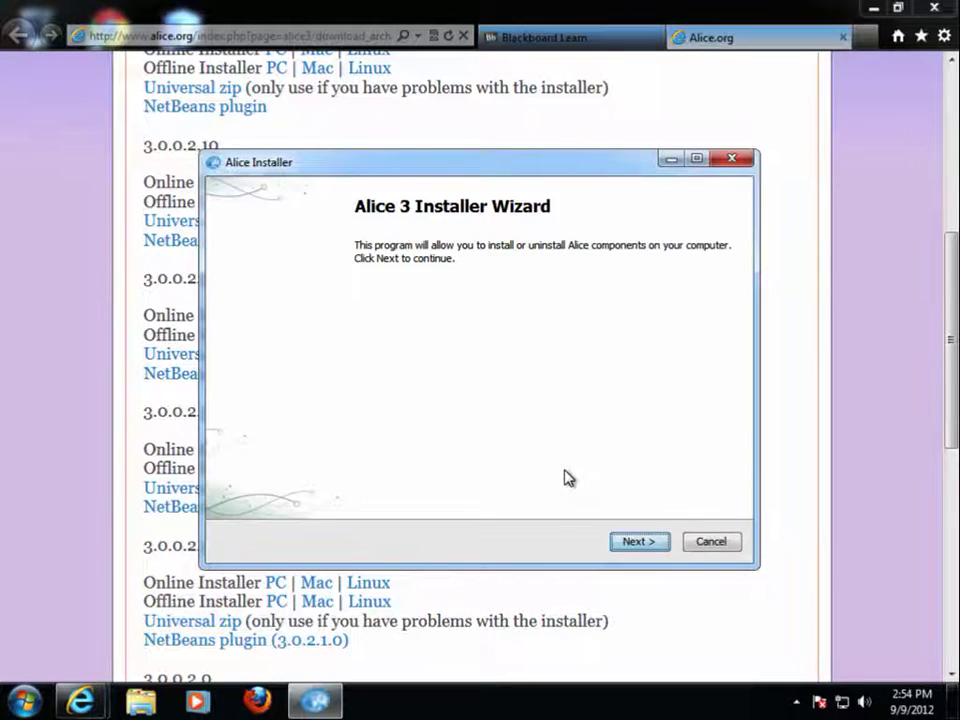
Accept the license and install Alice Application 3.0.0.2.10 to C:\Program Files\Alice3Beta with desktop shortcut.
click(648, 545)
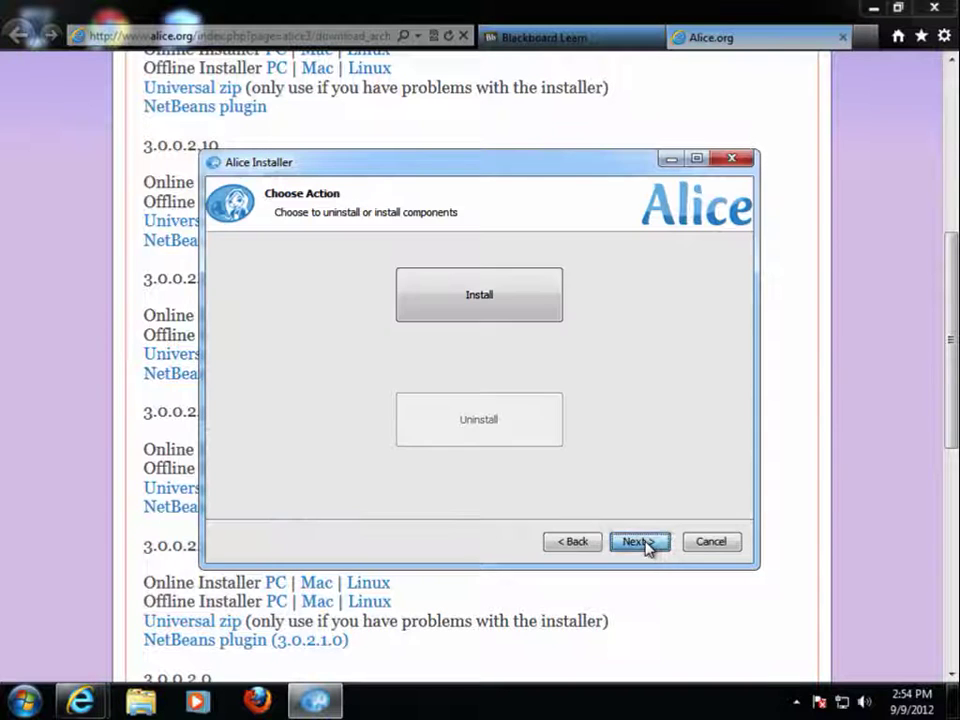
click(495, 305)
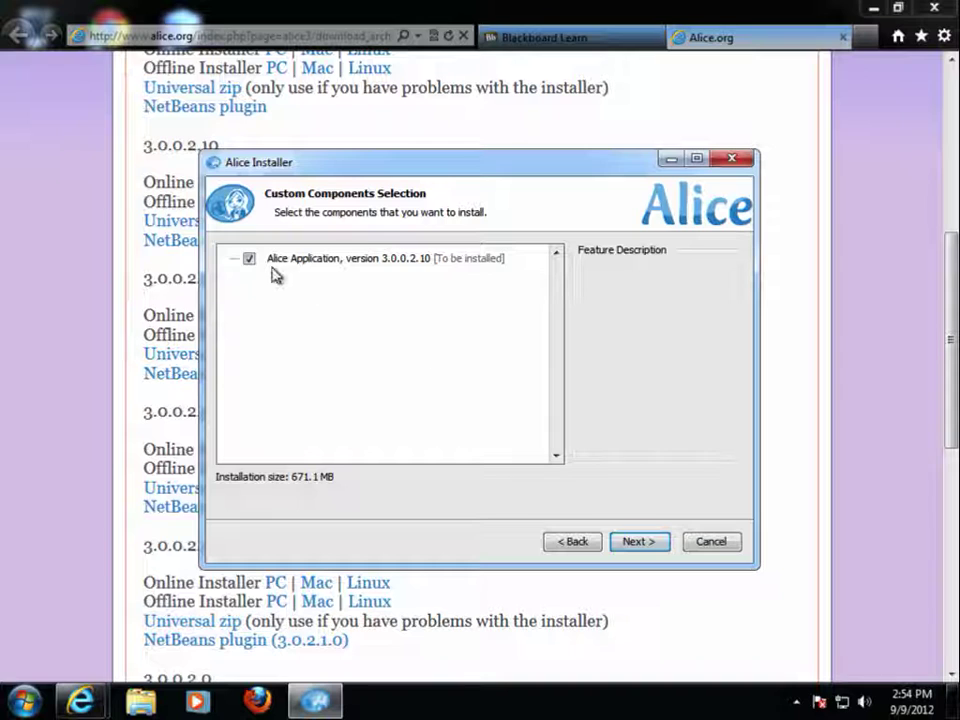
click(637, 543)
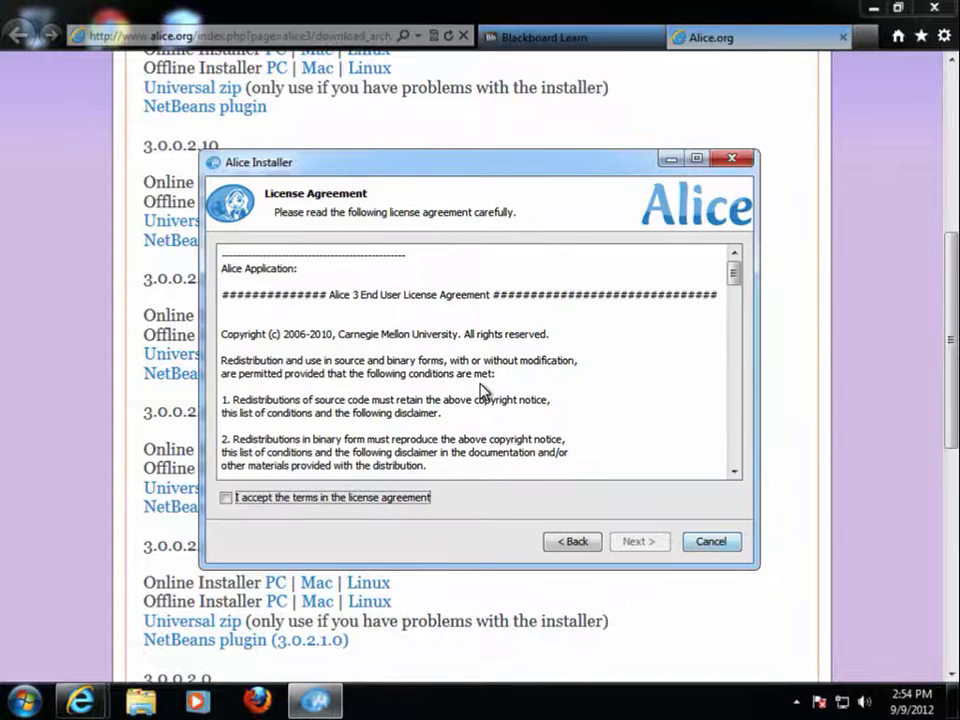
click(227, 498)
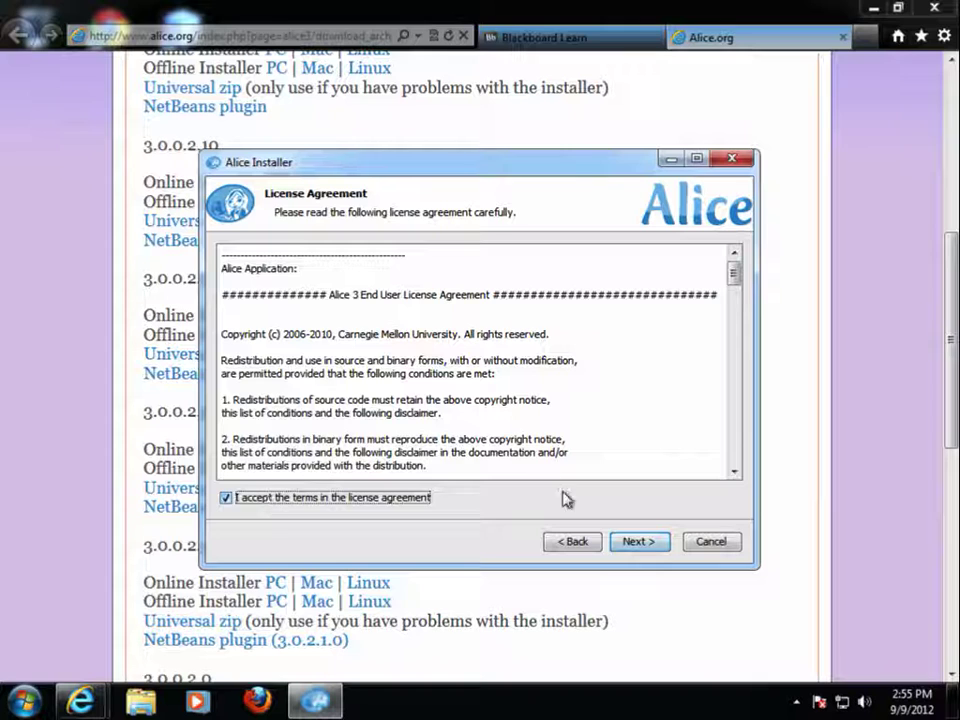
click(639, 541)
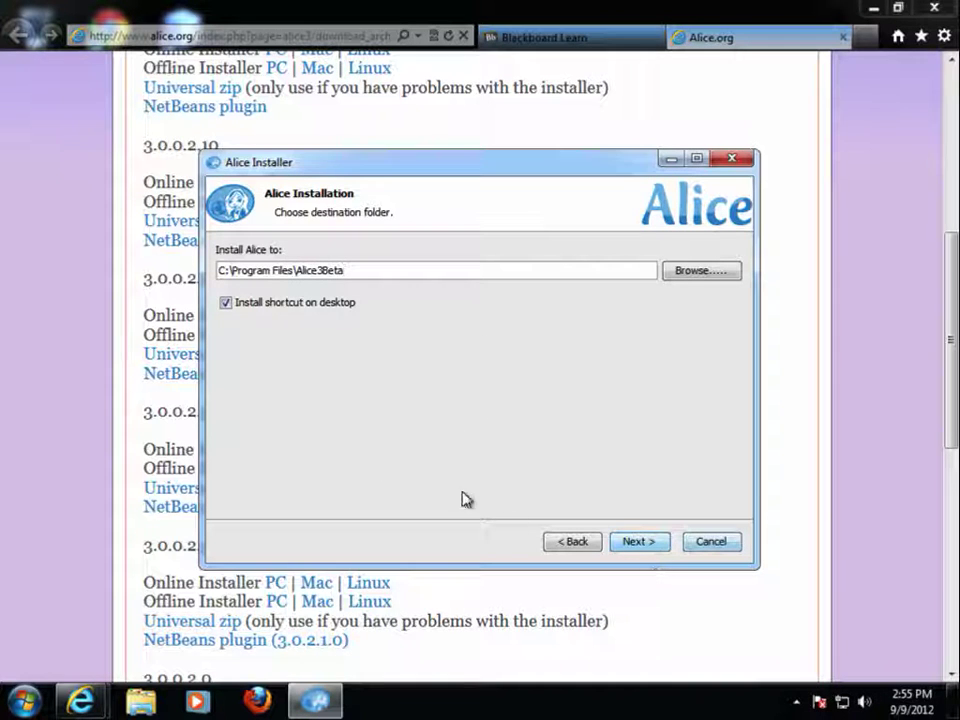
click(640, 545)
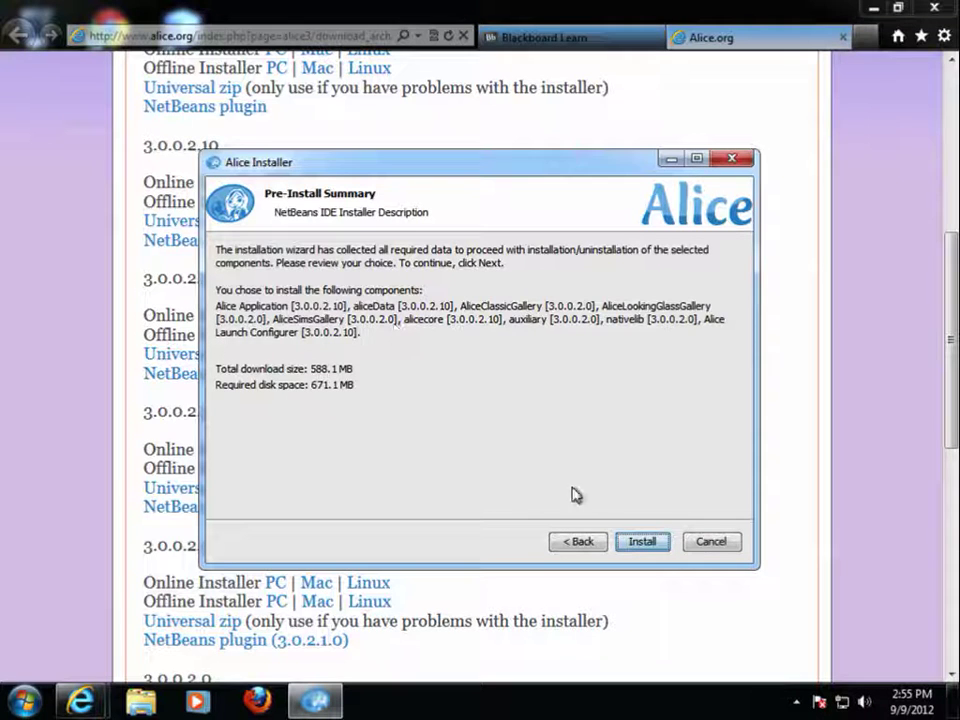
click(650, 547)
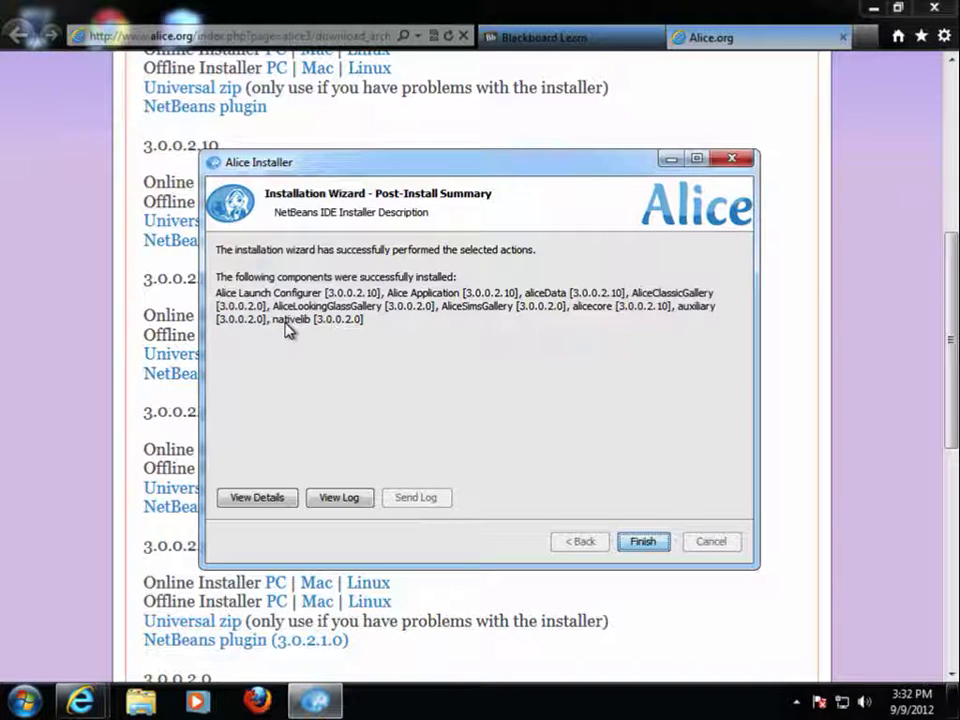
Close the finished Alice 3 Installer with Finish.
click(655, 544)
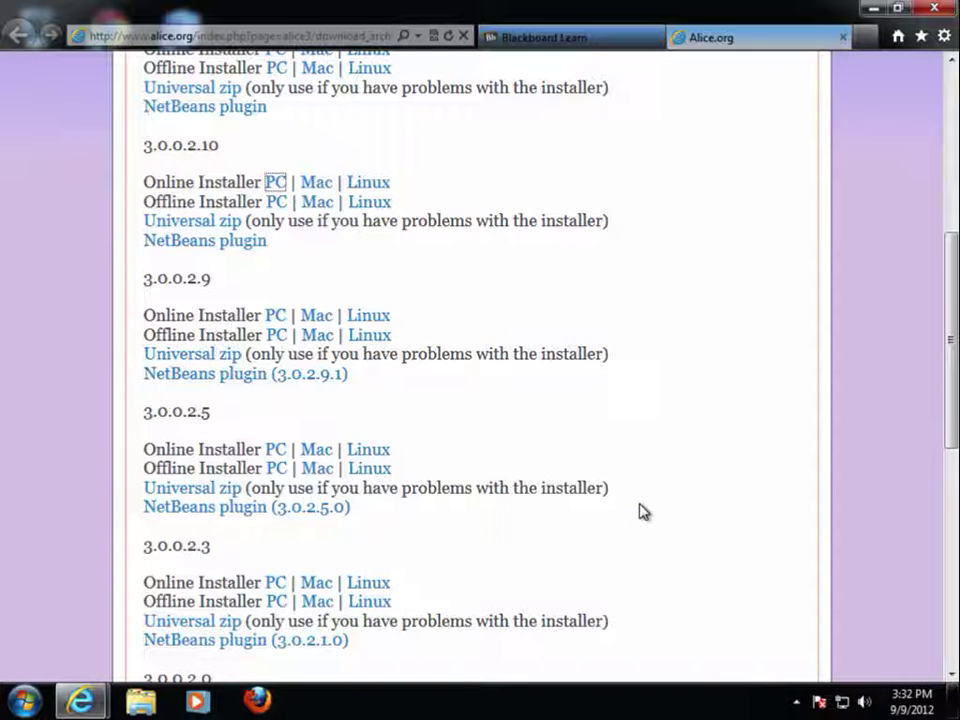